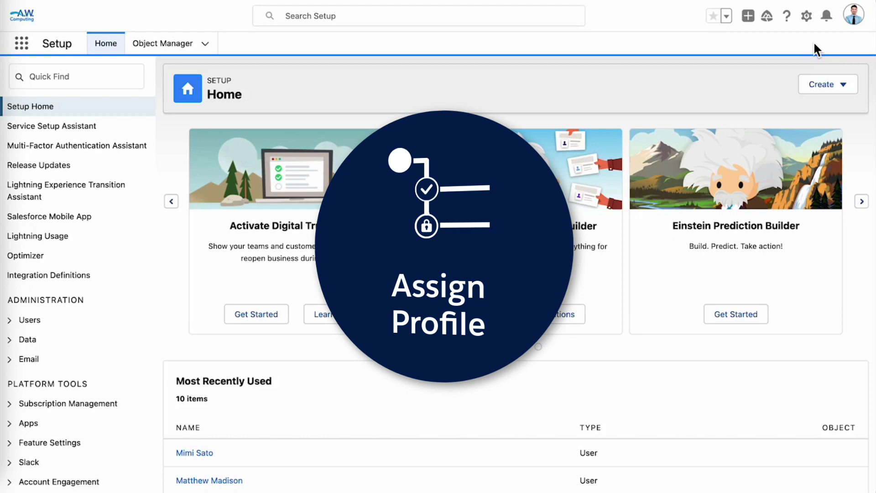
Enable the Enhanced Profile User Interface toggle in User Management Settings
click(807, 17)
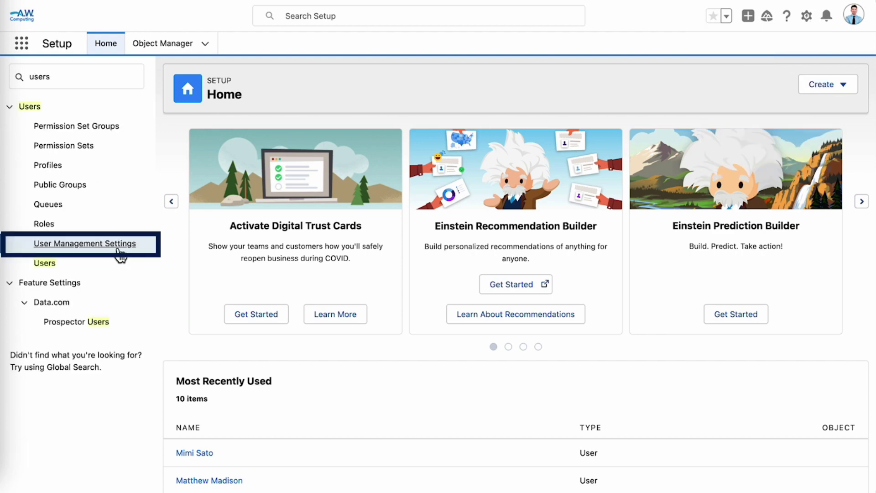
click(118, 248)
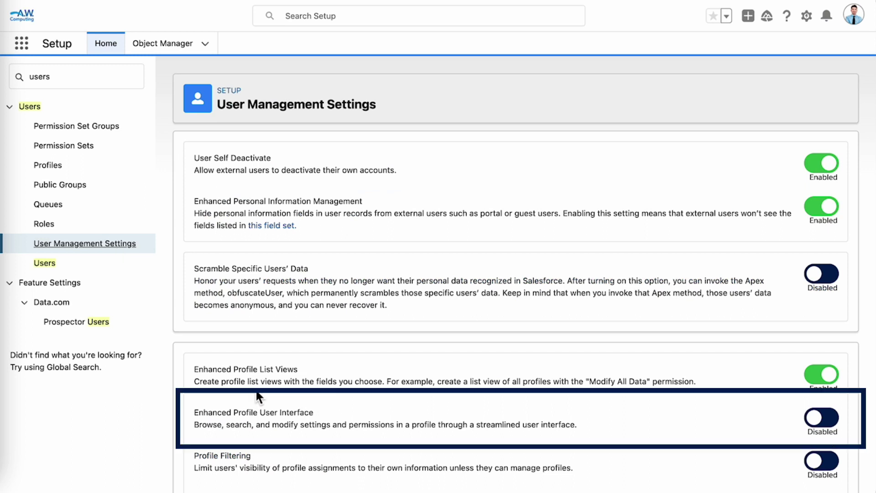
click(820, 417)
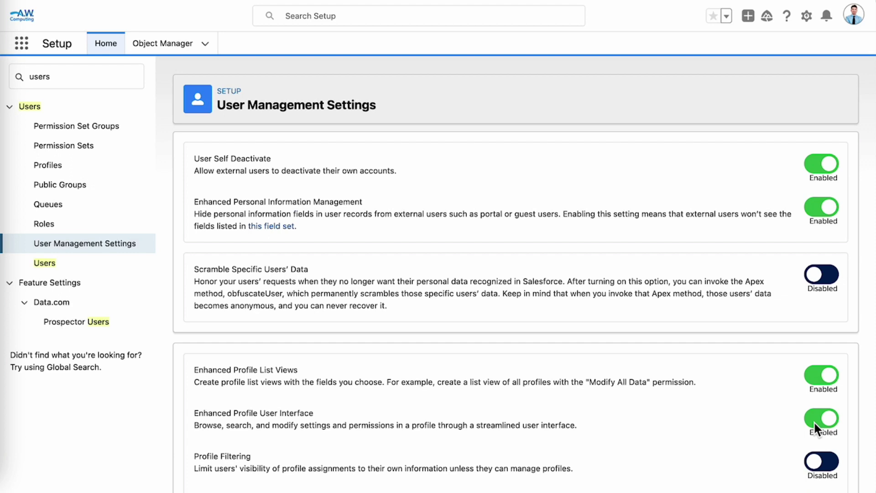
scroll(815, 420, down, 1)
scroll(815, 421, down, 3)
scroll(814, 421, down, 1)
scroll(814, 421, down, 2)
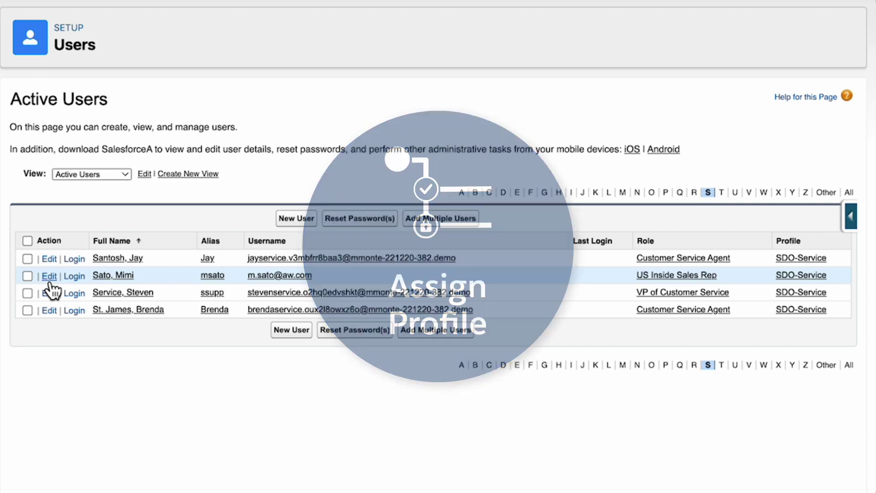
click(50, 279)
click(628, 231)
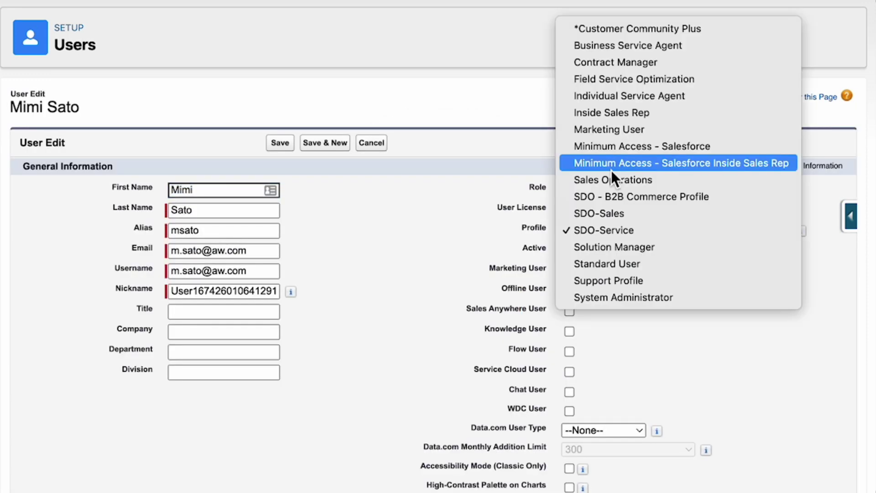
click(612, 169)
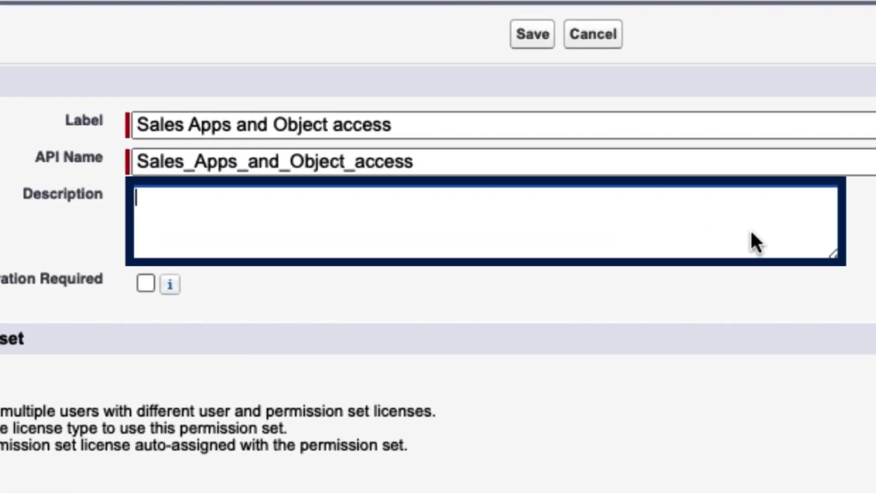
Describe the permission set as granting Sales apps and Accounts, Contacts, Cases, Opportunities access
text(Grants access to the Sales apps and to Accounts, Contacts, Cases, and Opportunities.)
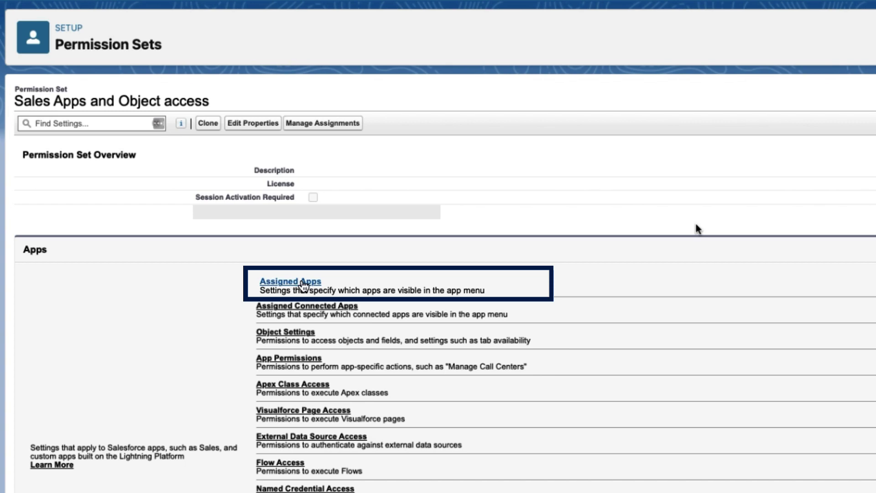
Assign the Sales apps to the permission set, then head to its Accounts object settings
click(303, 282)
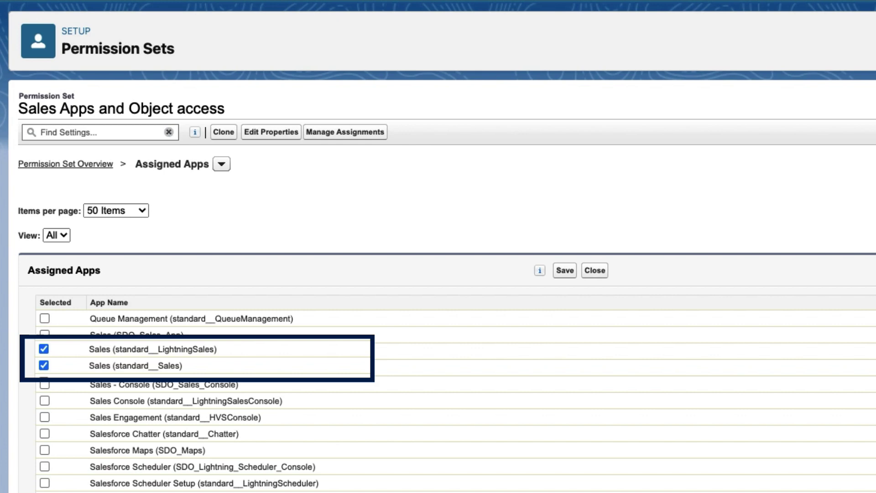
click(221, 165)
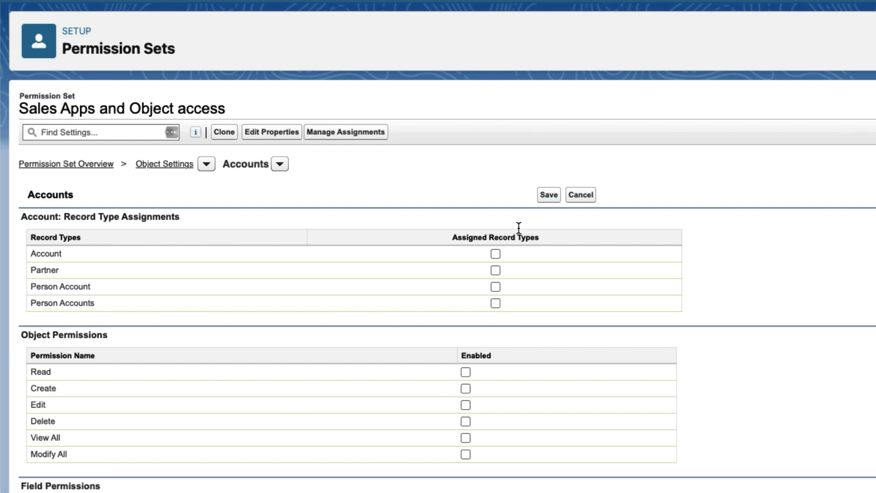
Grant Read permission on Accounts in the permission set and save it
click(466, 372)
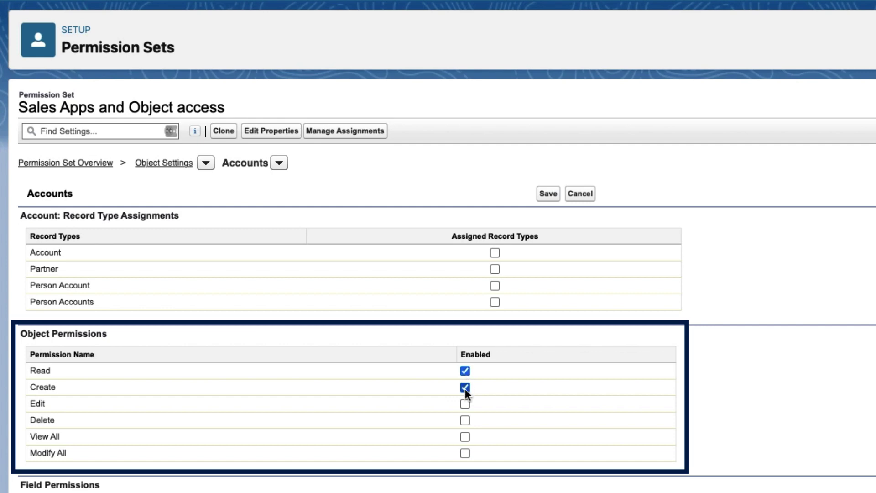
click(552, 194)
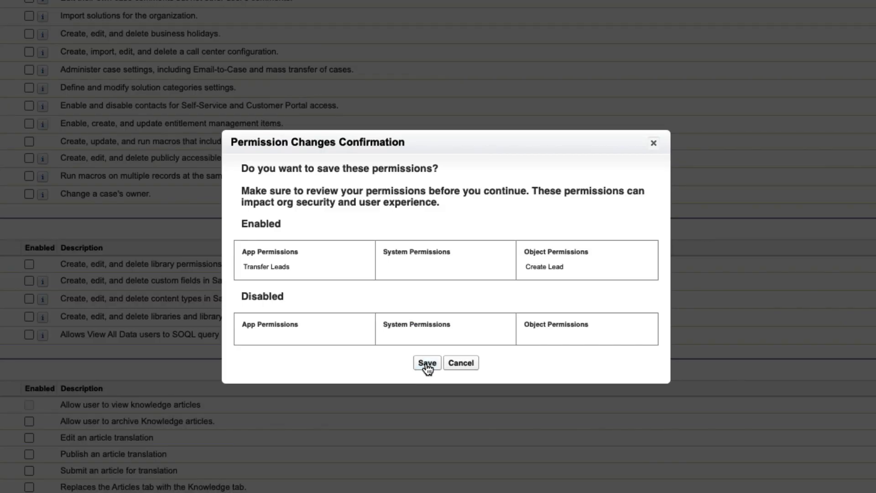
Confirm saving Transfer Leads and Create Lead in the Transfer and Delete Leads permission set
click(427, 364)
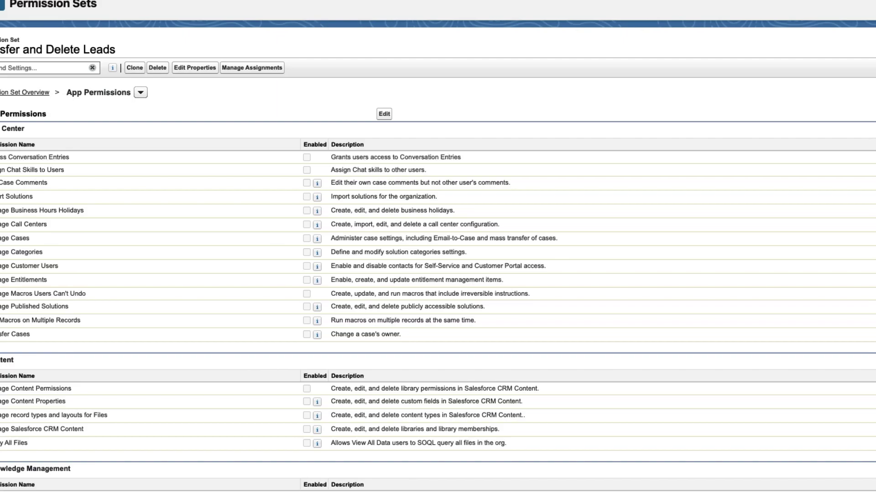